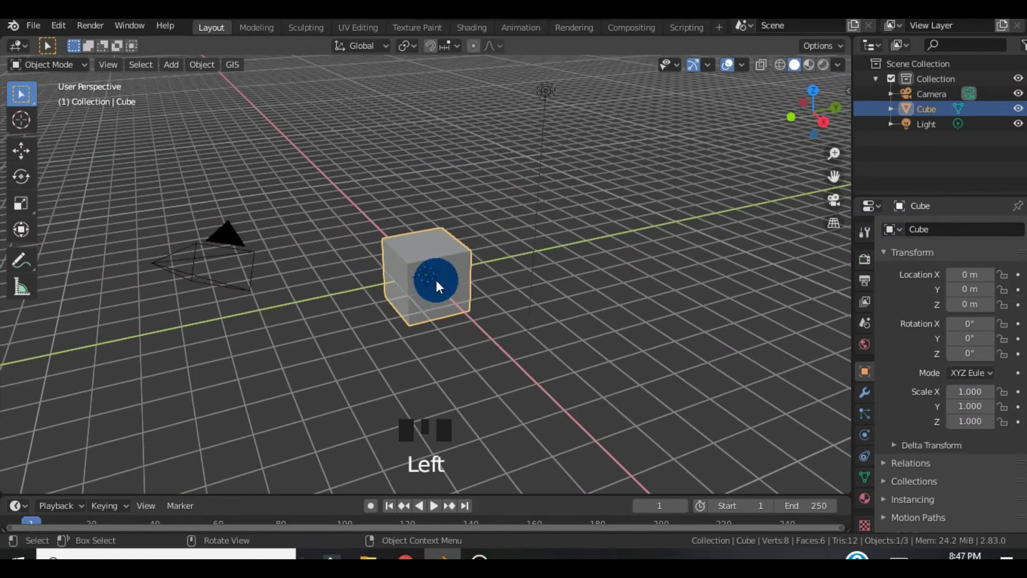
Step: Delete the default cube and add a UV sphere to the scene
right_click(436, 280)
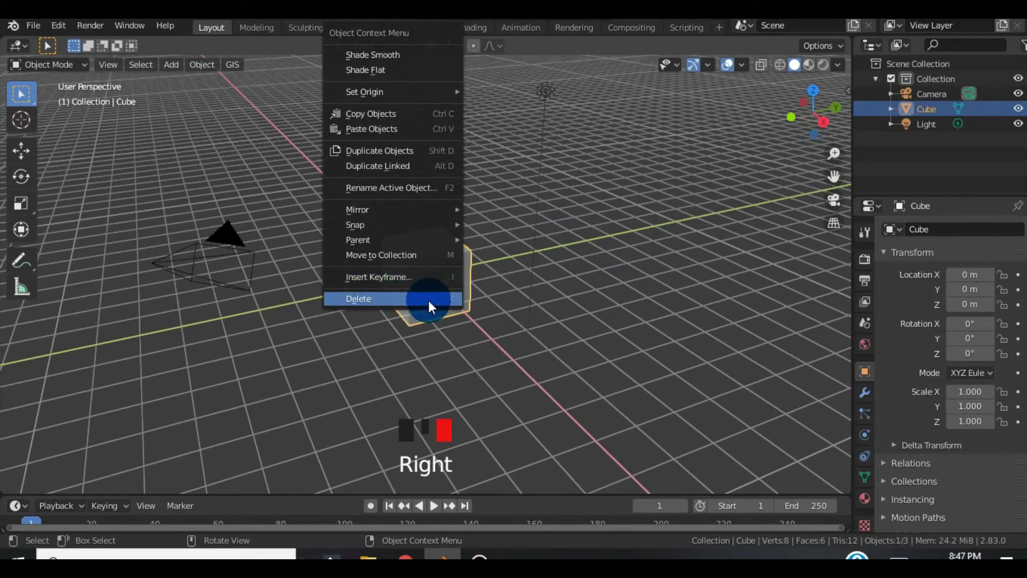
left_click(428, 300)
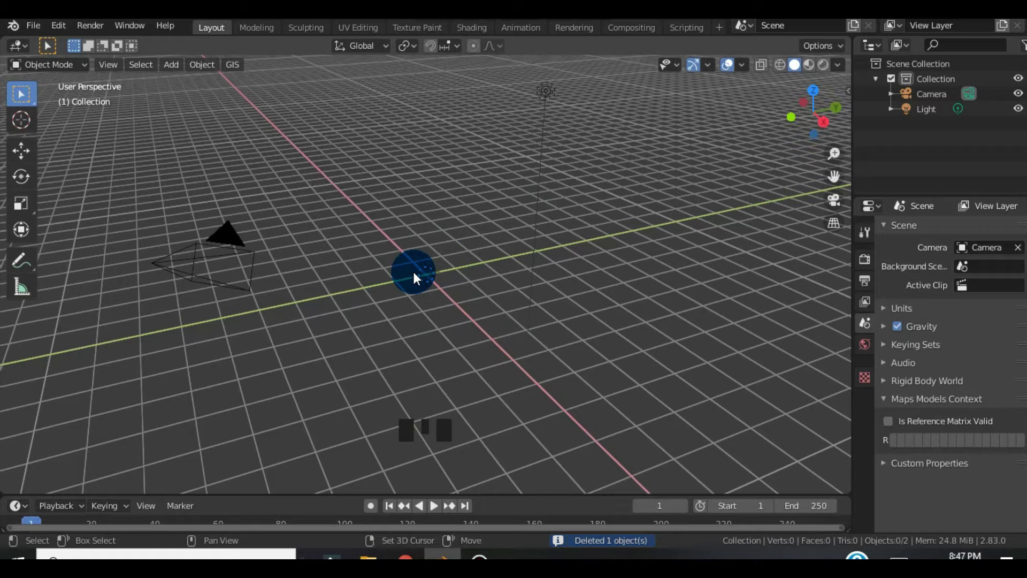
key("shift+a")
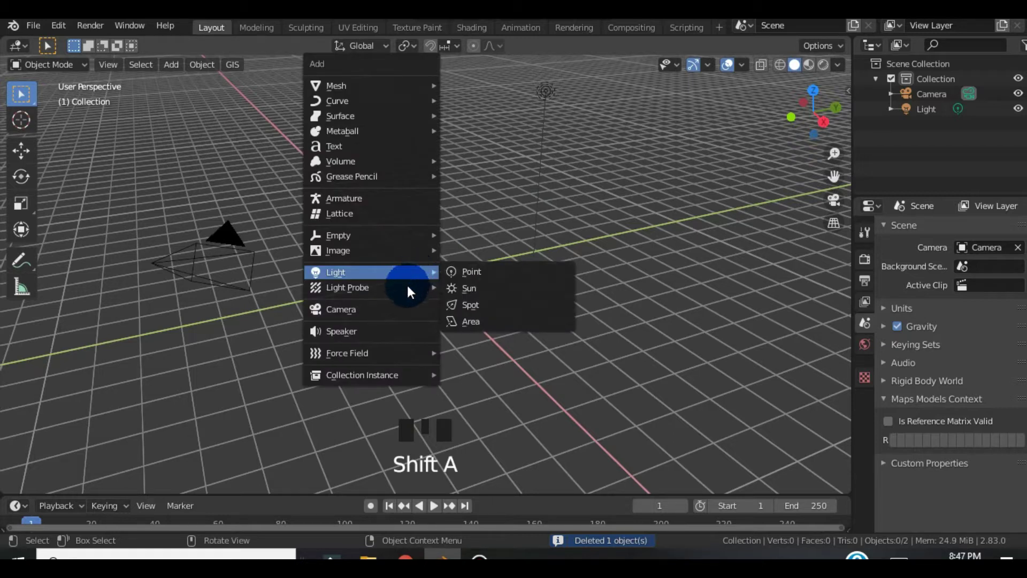
mouse_move(350, 88)
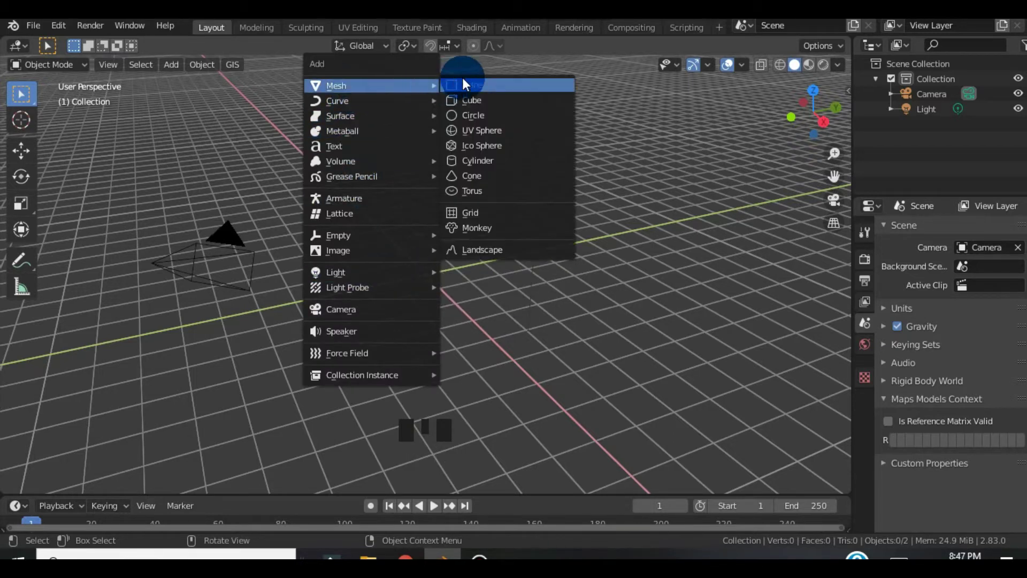
left_click(489, 132)
scroll(444, 265, "up", 4)
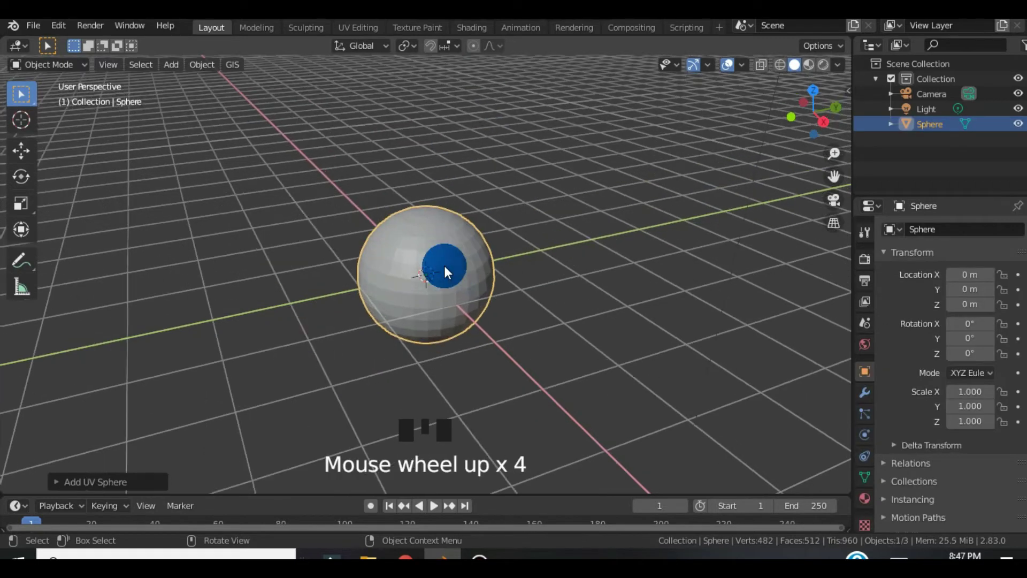
Step: Move the sphere slightly off the origin, to about X -0.018 m and Y -0.040 m
left_click(428, 274)
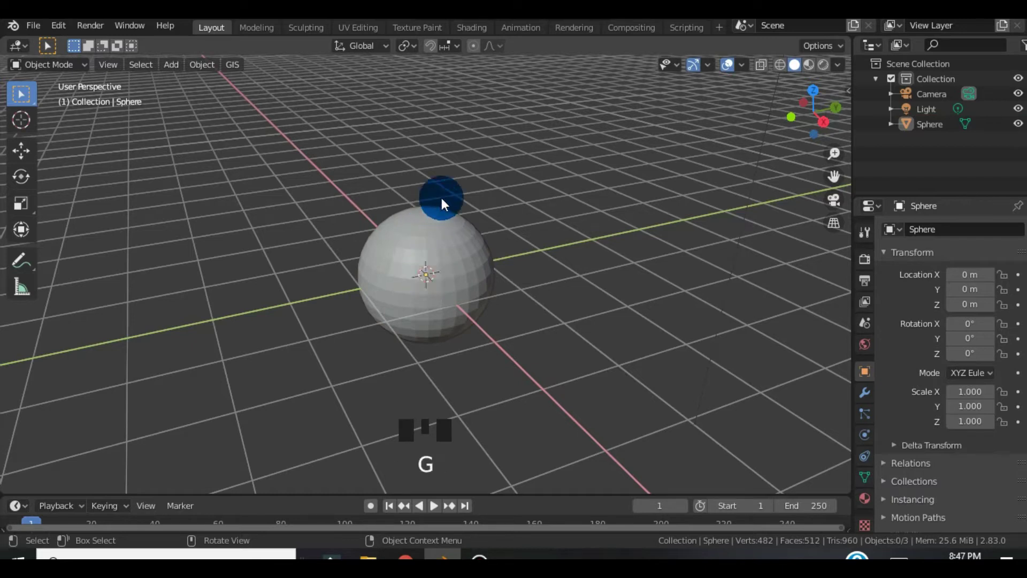
left_click(435, 278)
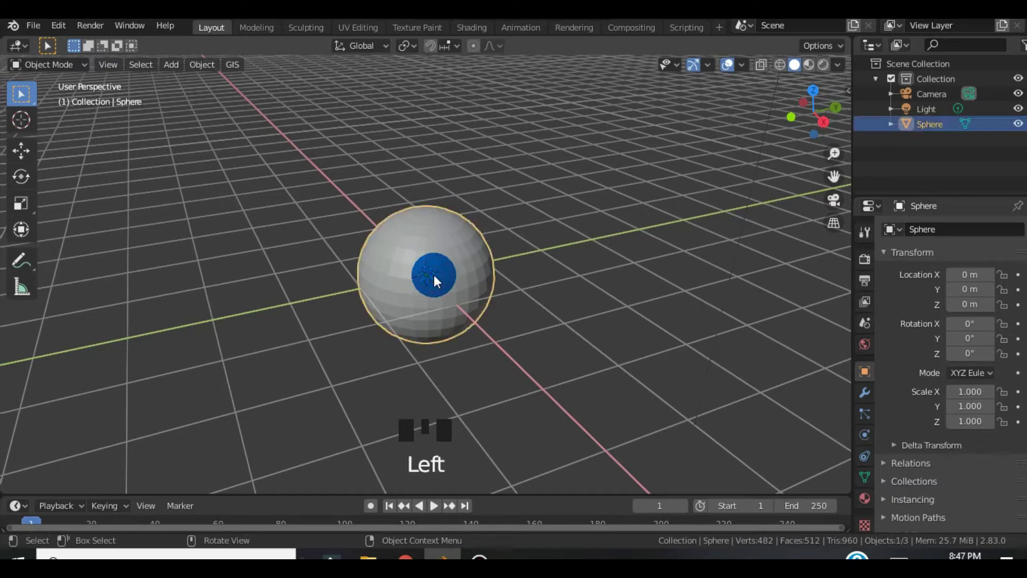
key("g")
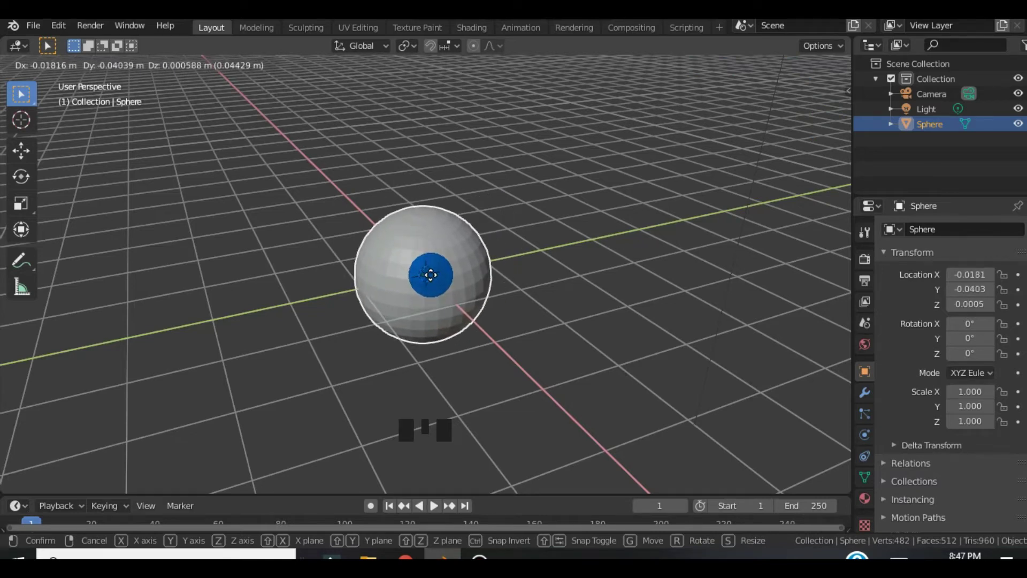
left_click(430, 275)
left_click(821, 359)
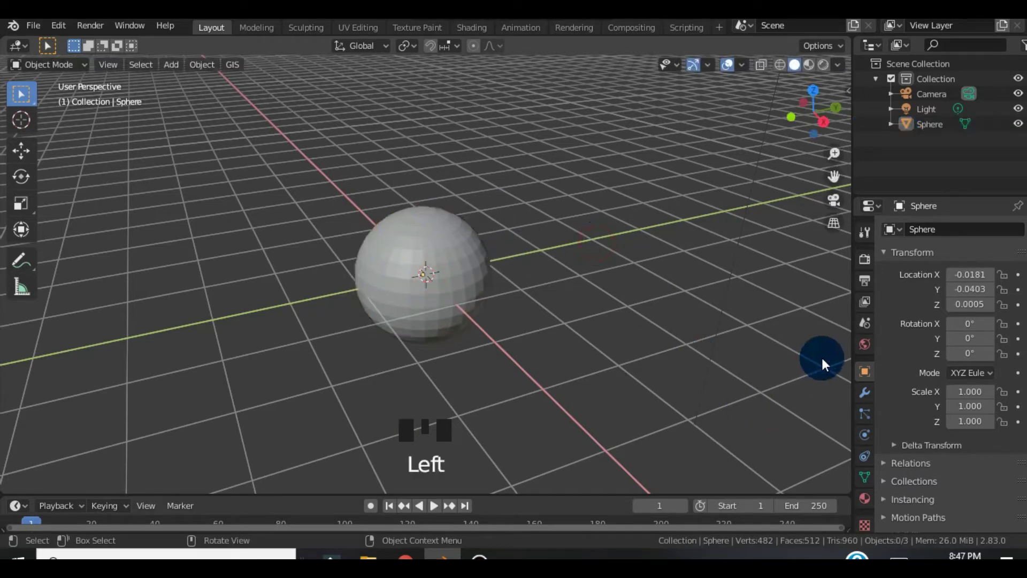
Step: Add a Subdivision Surface modifier to the sphere
left_click(863, 392)
left_click(940, 236)
left_click(940, 236)
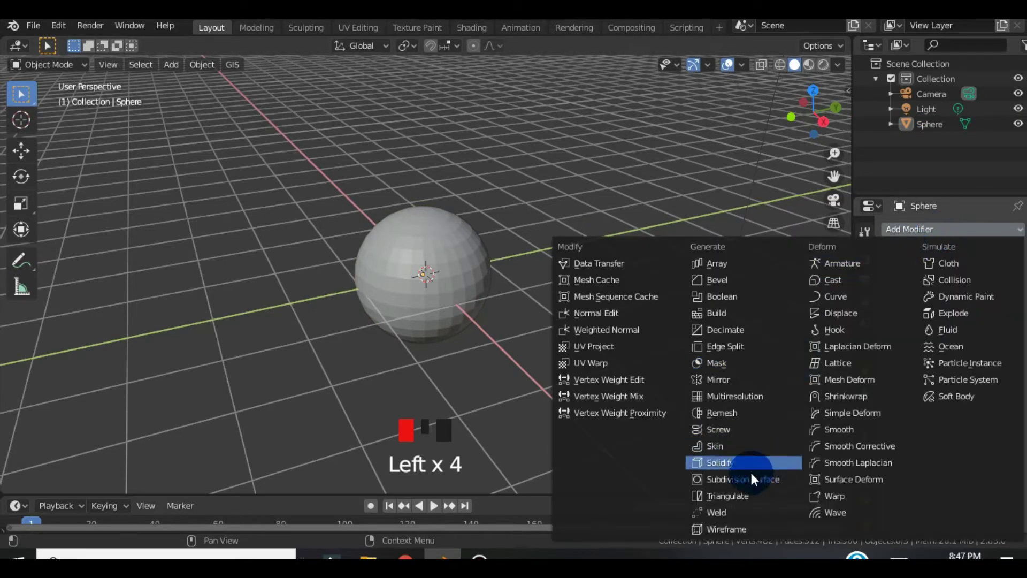
left_click(722, 480)
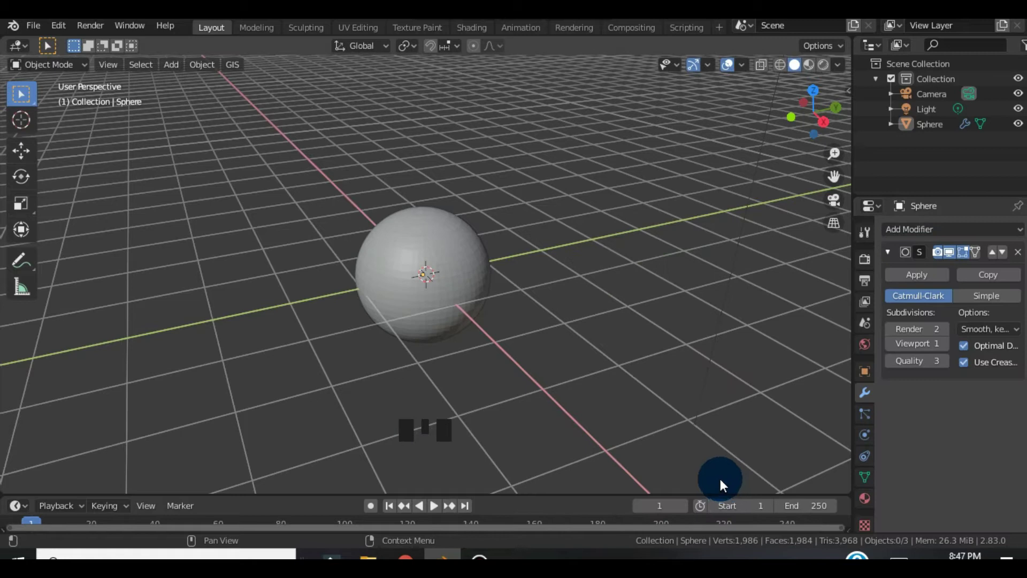
scroll(581, 329, "up", 2)
scroll(580, 330, "down", 2)
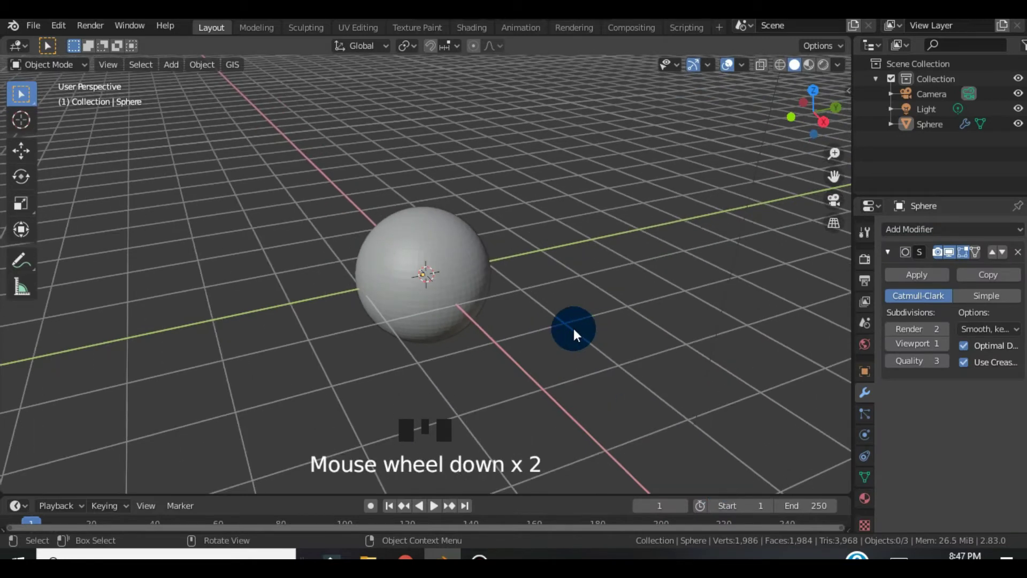
Step: Apply smooth shading to the sphere
left_click(194, 69)
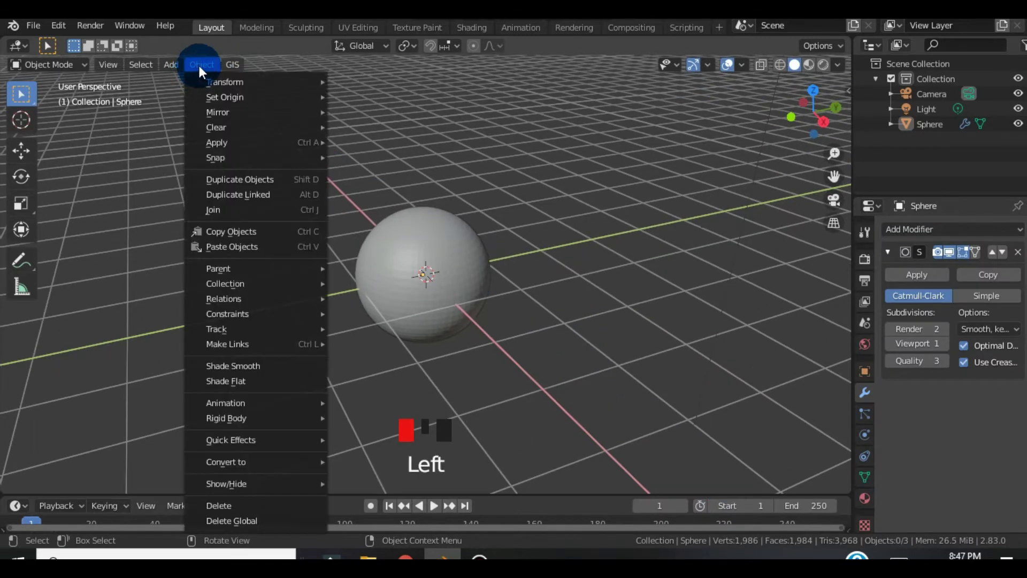
left_click(419, 227)
left_click(213, 67)
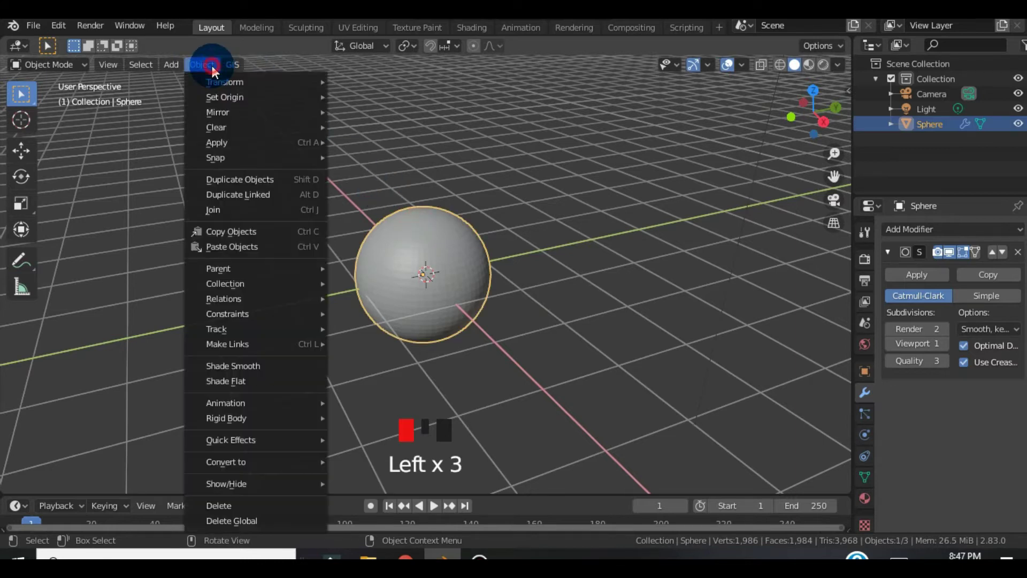
left_click(231, 364)
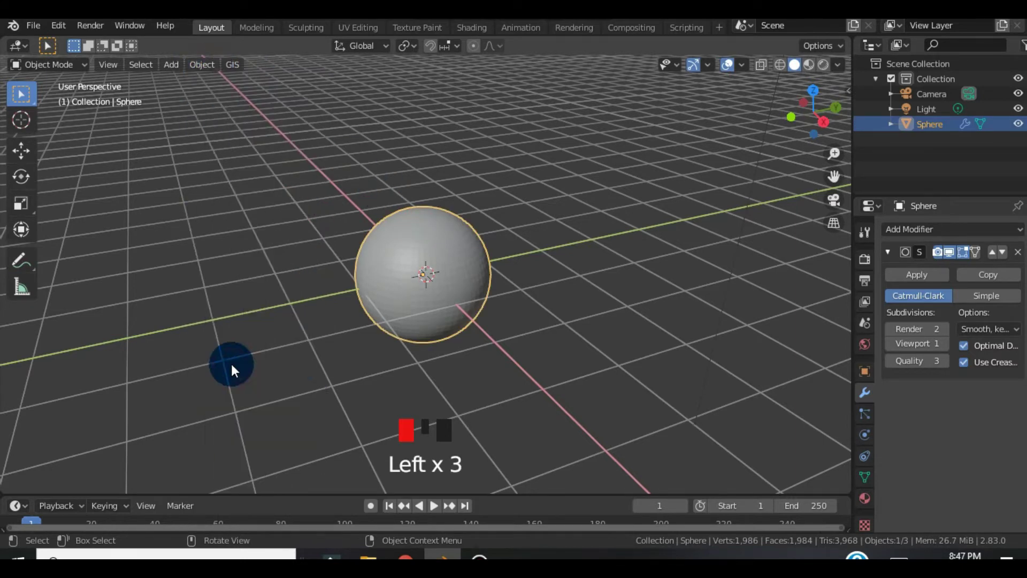
scroll(536, 337, "up", 4)
scroll(535, 338, "down", 4)
scroll(531, 339, "up", 2)
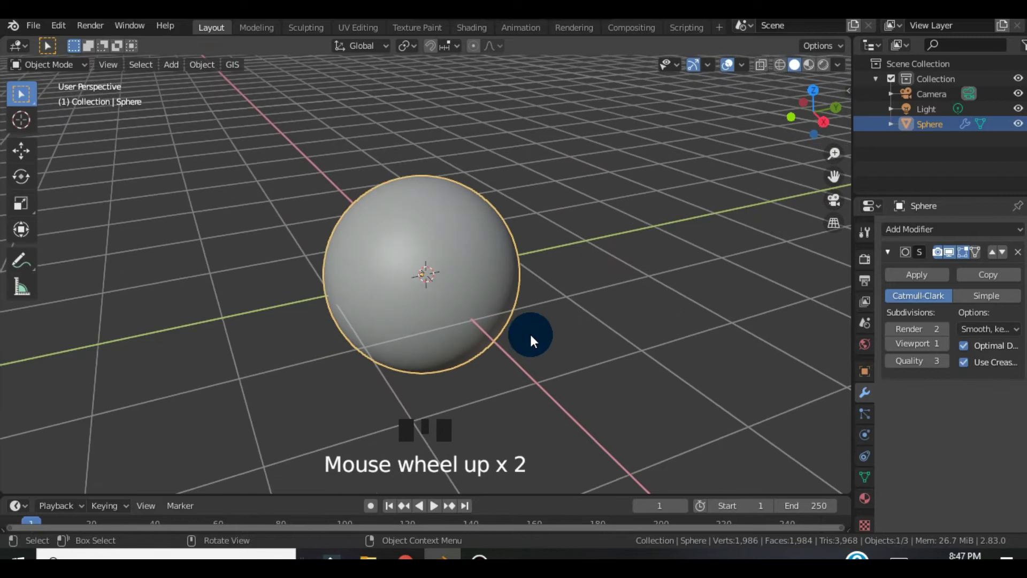
scroll(500, 307, "down", 2)
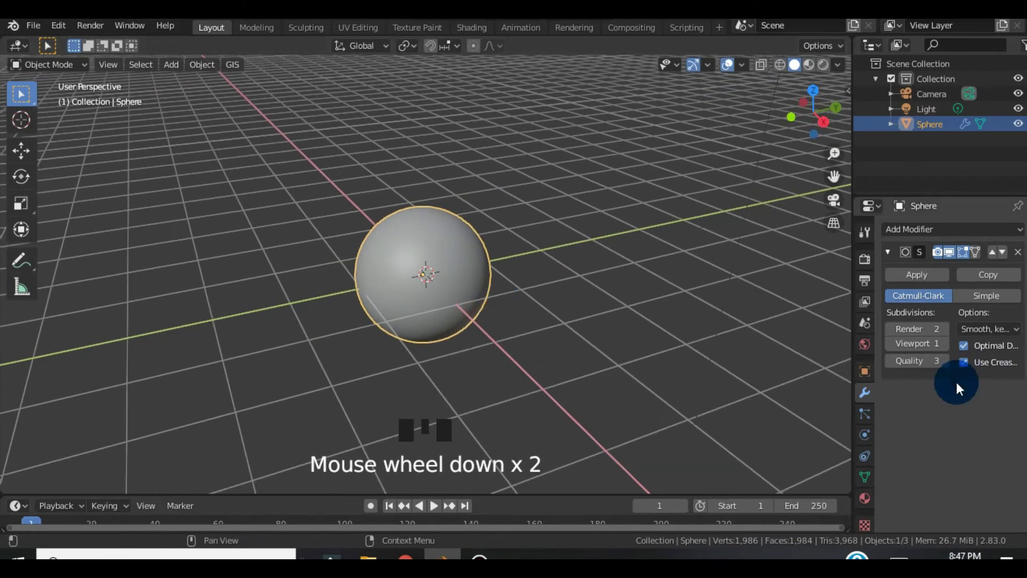
Step: Review the Eevee render settings, checking the Ambient Occlusion, Bloom and Screen Space Reflections options
left_click(865, 367)
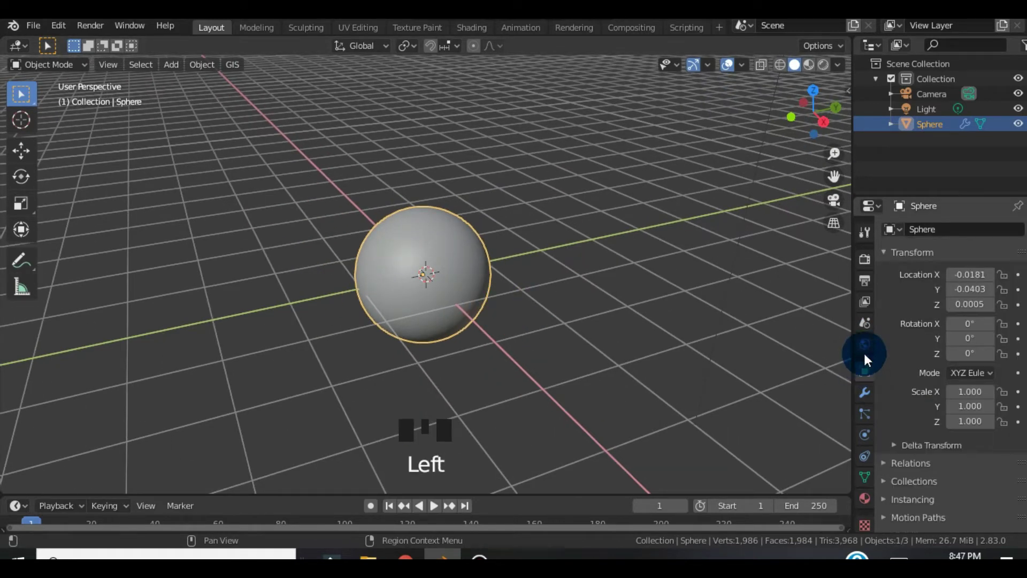
left_click(865, 259)
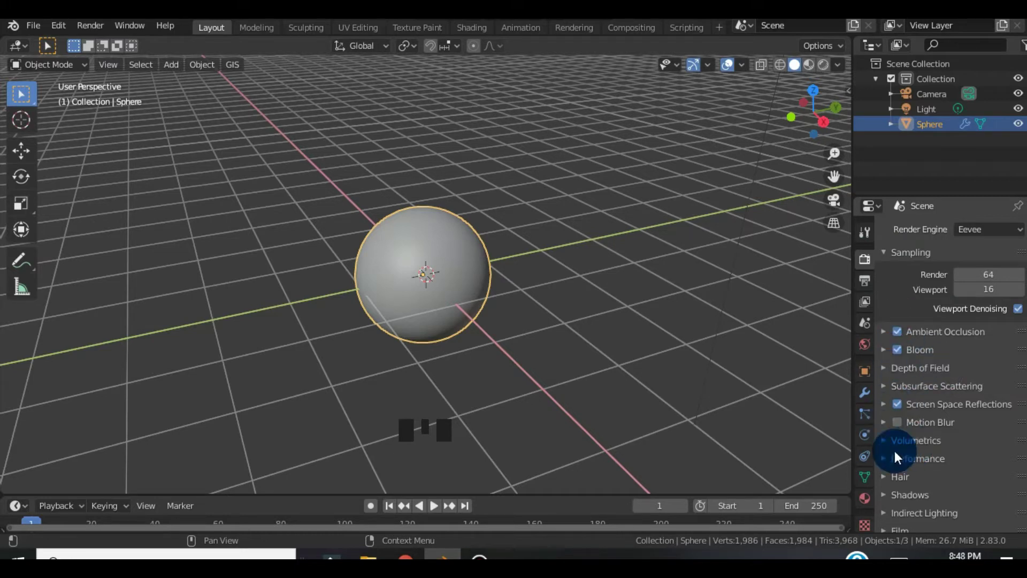
left_click(723, 397)
left_click(398, 284)
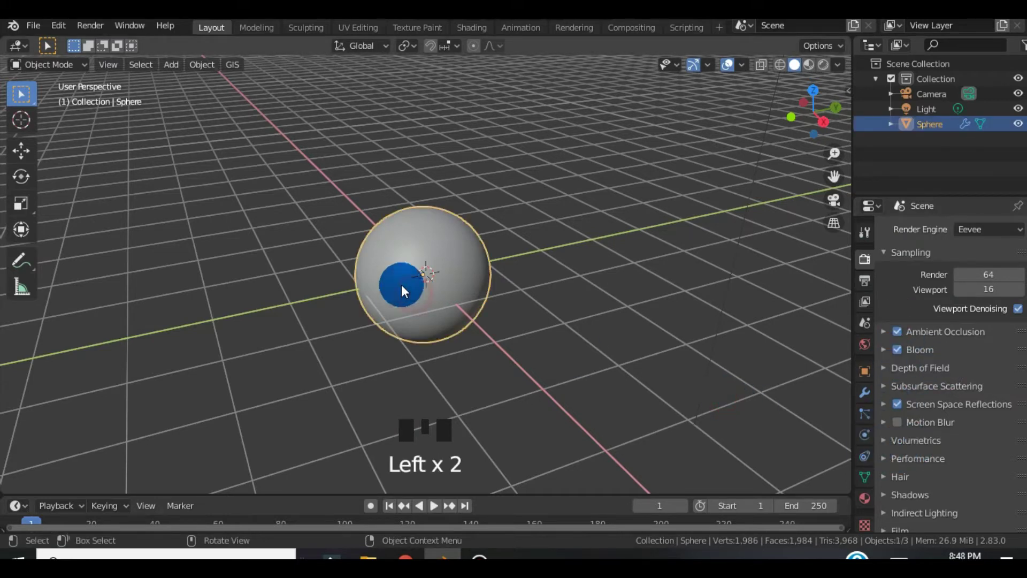
left_click(589, 305)
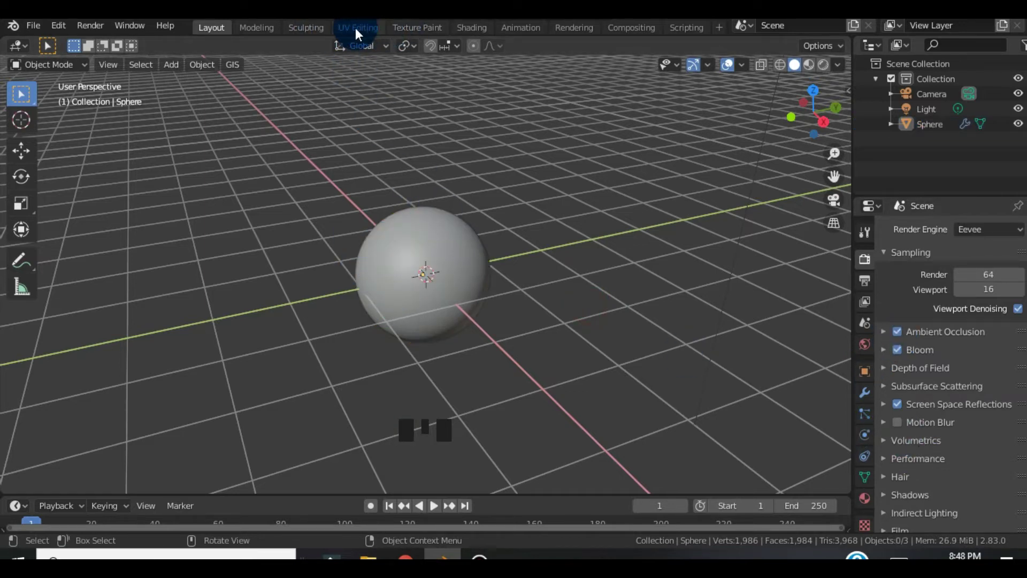
Step: Switch to the Shading workspace and move the sphere up above the 3D cursor
left_click(473, 29)
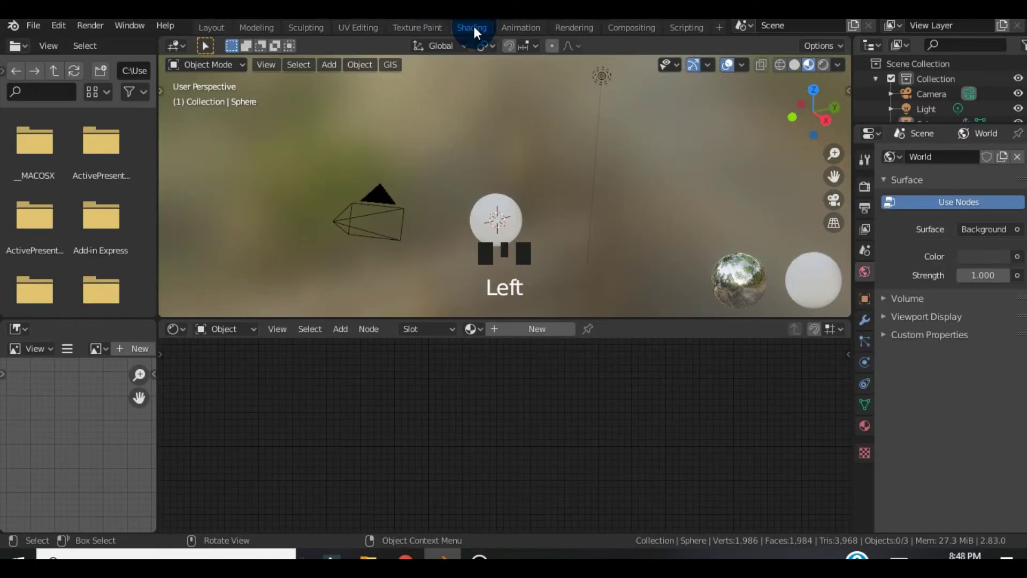
left_click(509, 216)
scroll(509, 215, "up", 4)
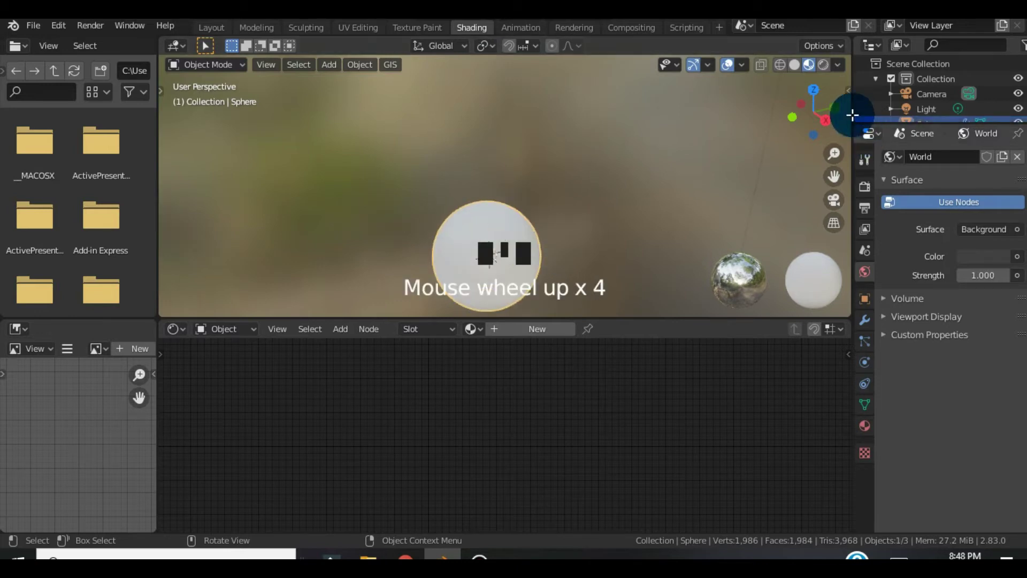
middle_click_drag(704, 162, 694, 195)
mouse_move(807, 105)
left_mouse_down()
mouse_move(717, 112)
mouse_move(810, 111)
left_mouse_up()
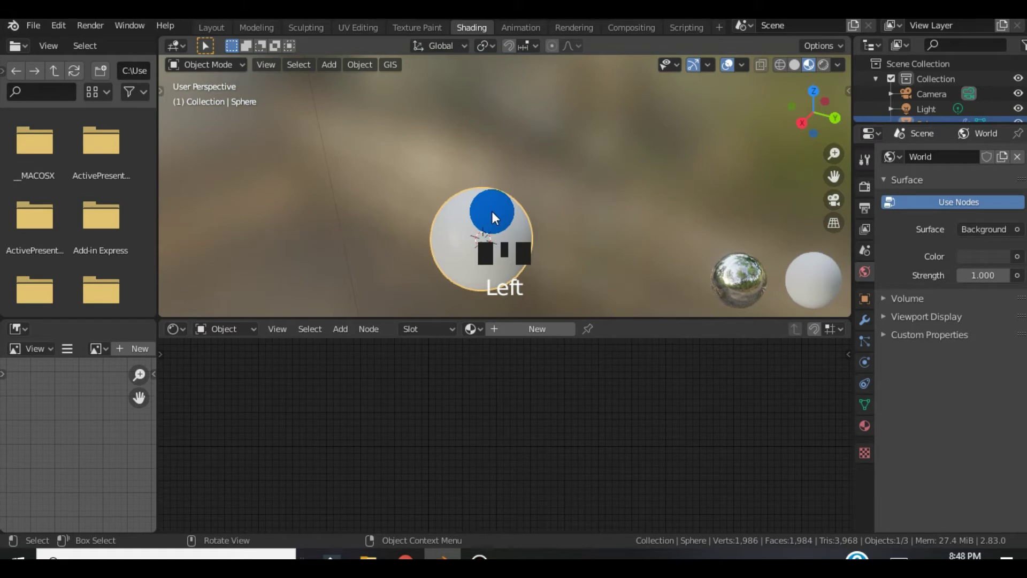
key("g")
left_click(614, 135)
left_click(679, 134)
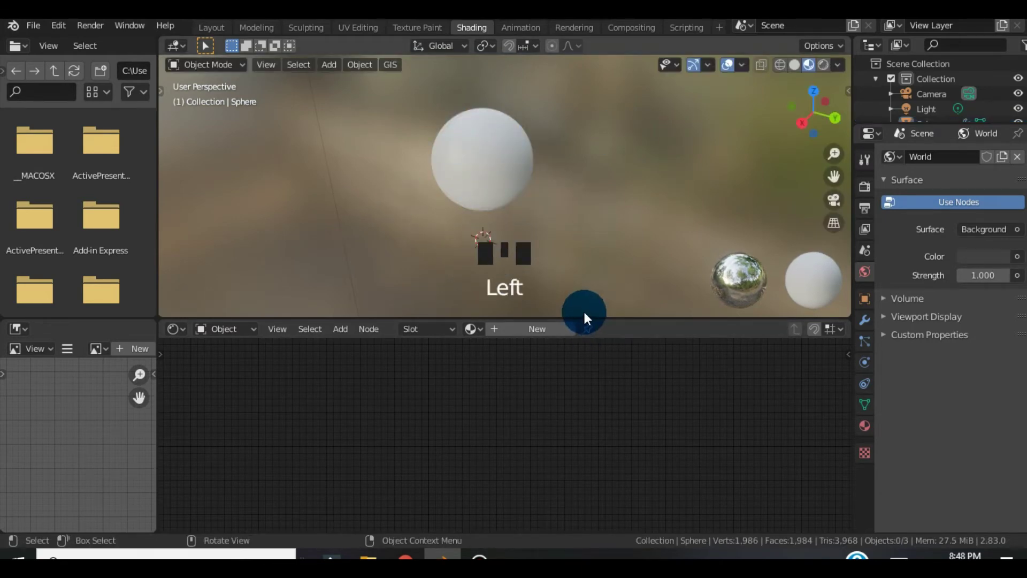
Step: Create a new material for the sphere and resize the node editor to show its shader nodes
left_click_drag(579, 318, 561, 415)
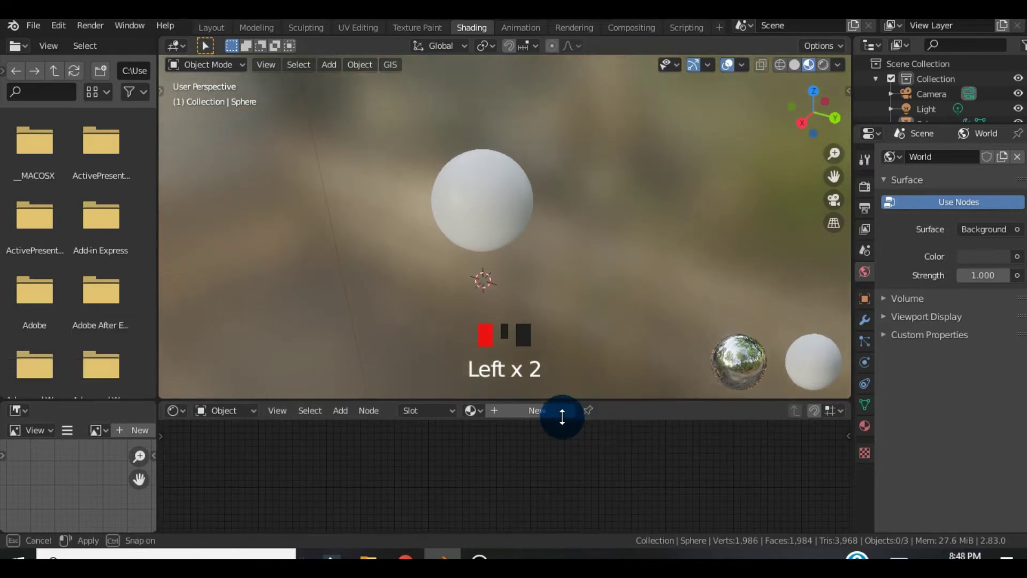
left_click(513, 419)
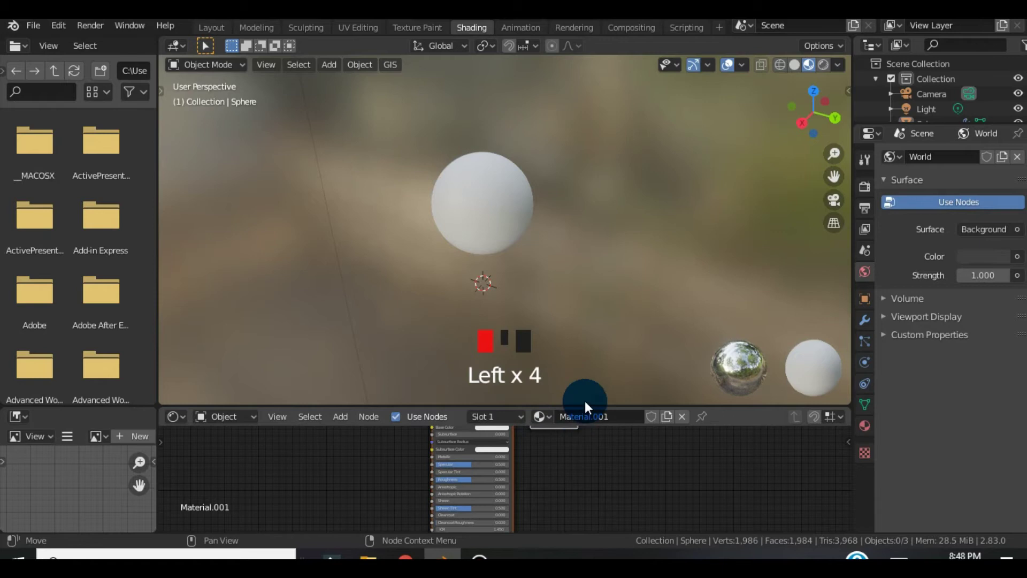
left_click_drag(581, 405, 748, 365)
scroll(704, 444, "up", 2)
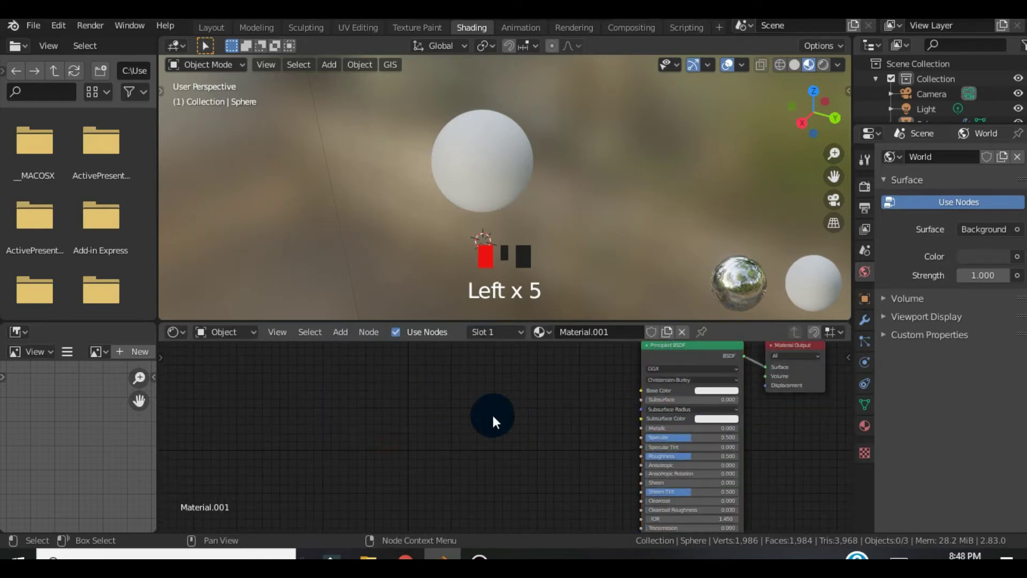
Step: Add an Image Texture node beside the Principled BSDF node in the sphere's material
key("shift+a")
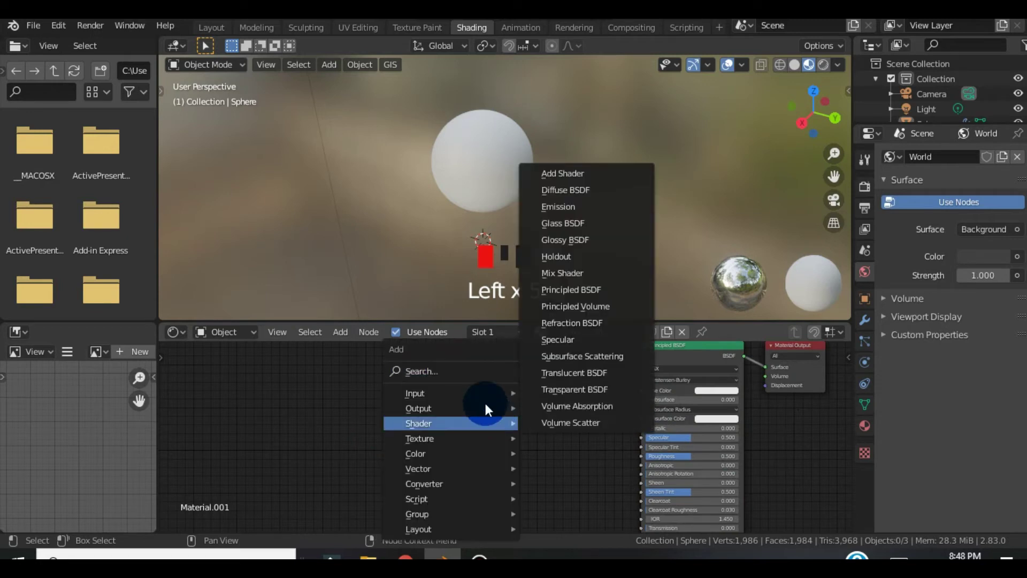
left_click(476, 371)
type("imag")
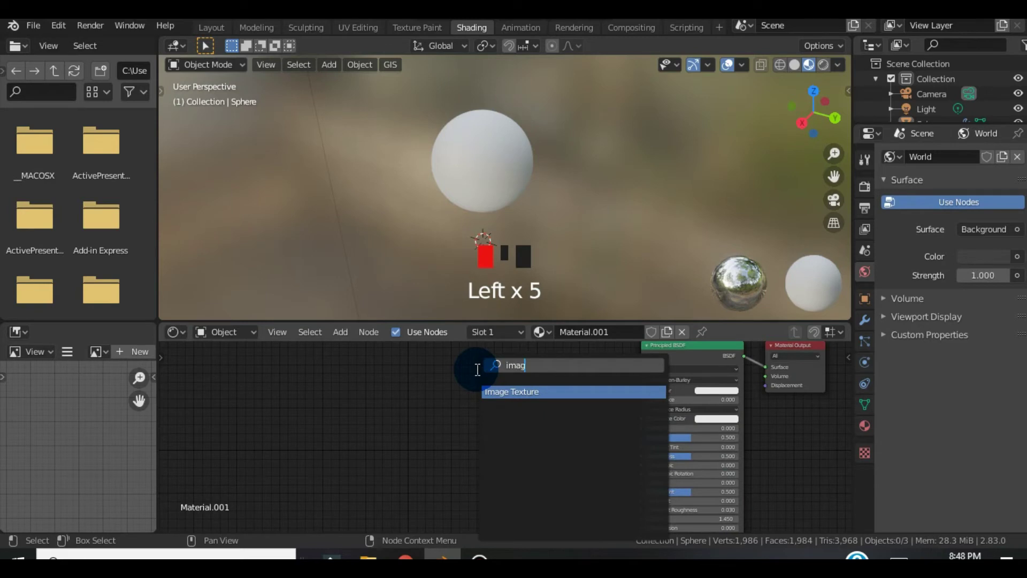
left_click(541, 393)
left_click(482, 409)
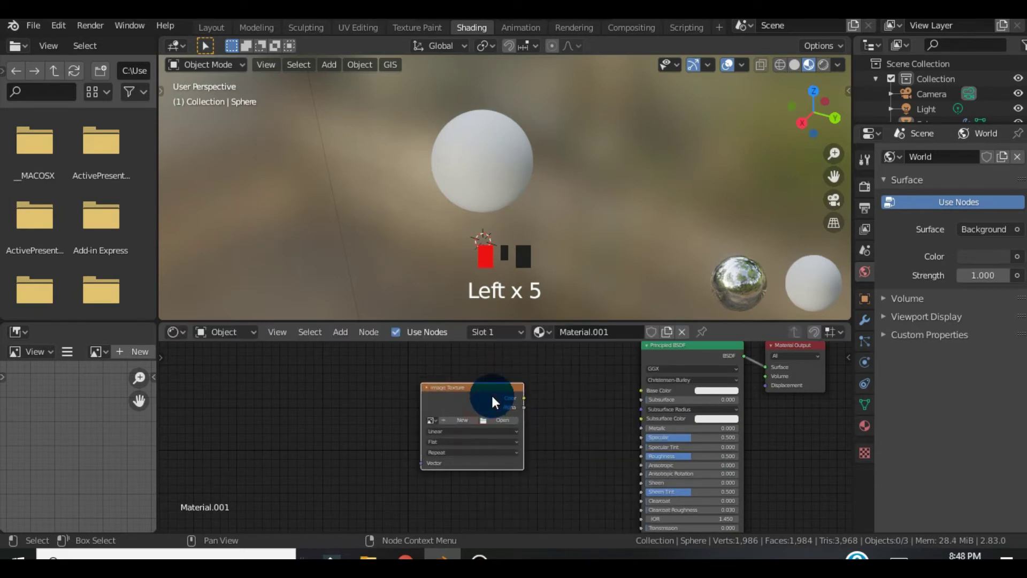
Step: Load dcrbmun-38493001-d0cc-4bd6-9acb-2bf1109b488b.jpg from the Downloads folder into the Image Texture node
scroll(492, 396, "up", 5)
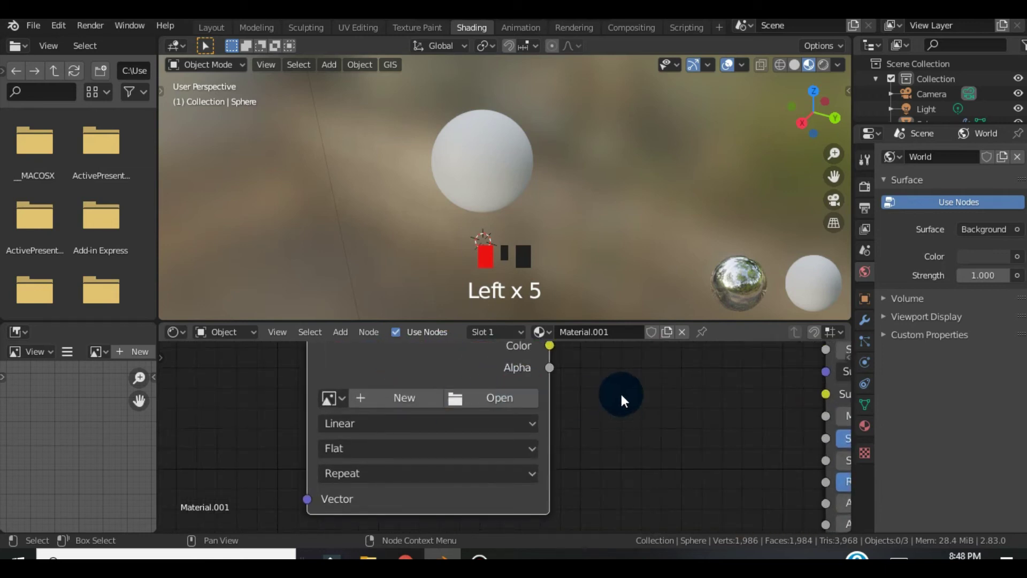
middle_click_drag(618, 394, 678, 416)
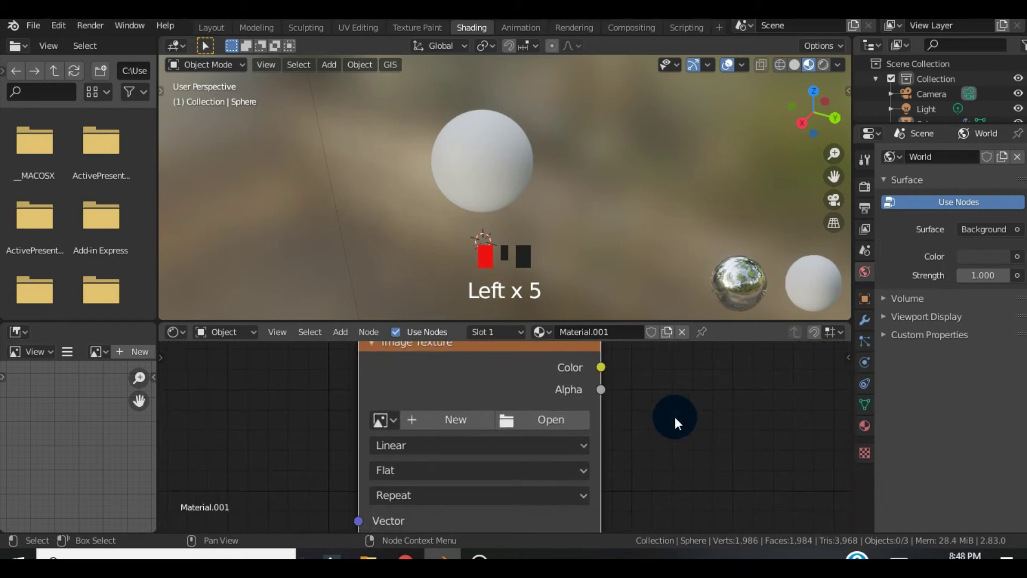
left_click(541, 419)
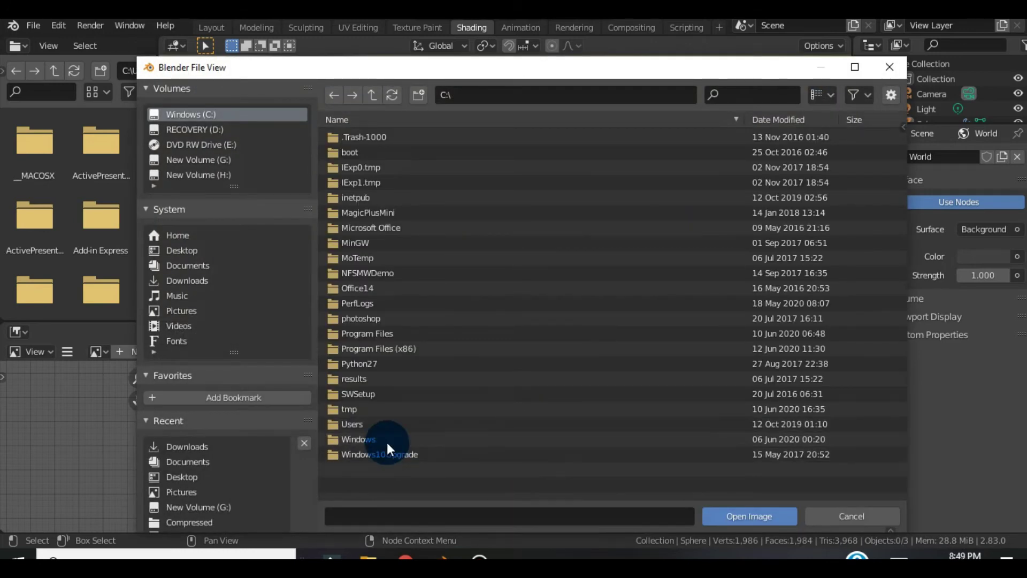
left_click(189, 281)
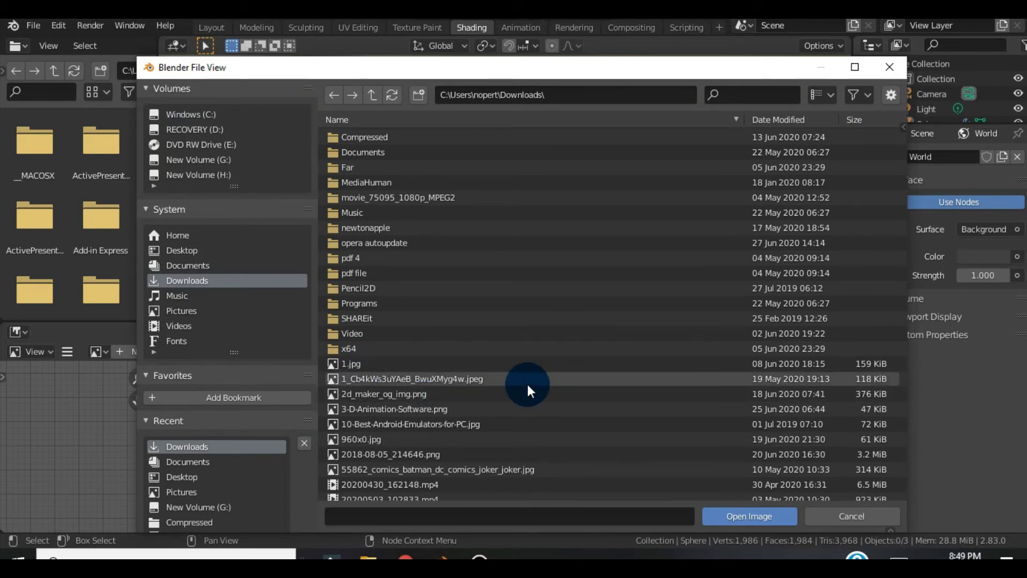
scroll(522, 391, "down", 2)
scroll(518, 394, "down", 7)
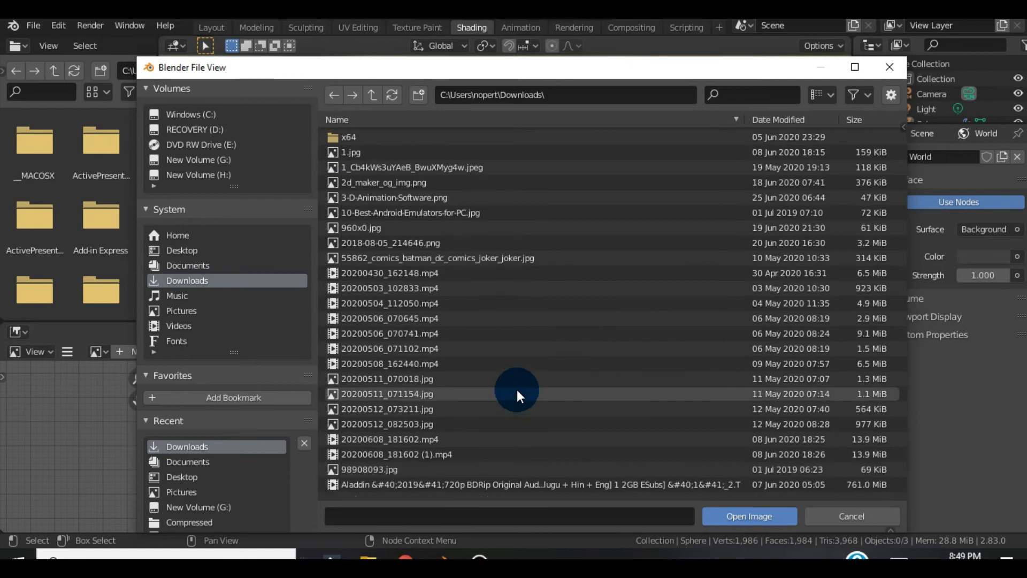
scroll(517, 389, "down", 1)
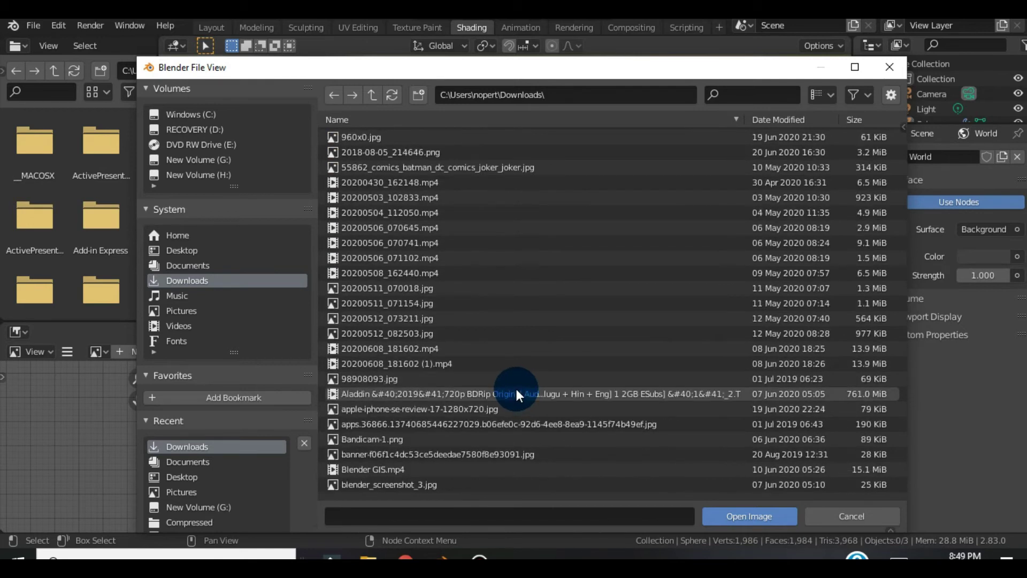
scroll(516, 394, "down", 2)
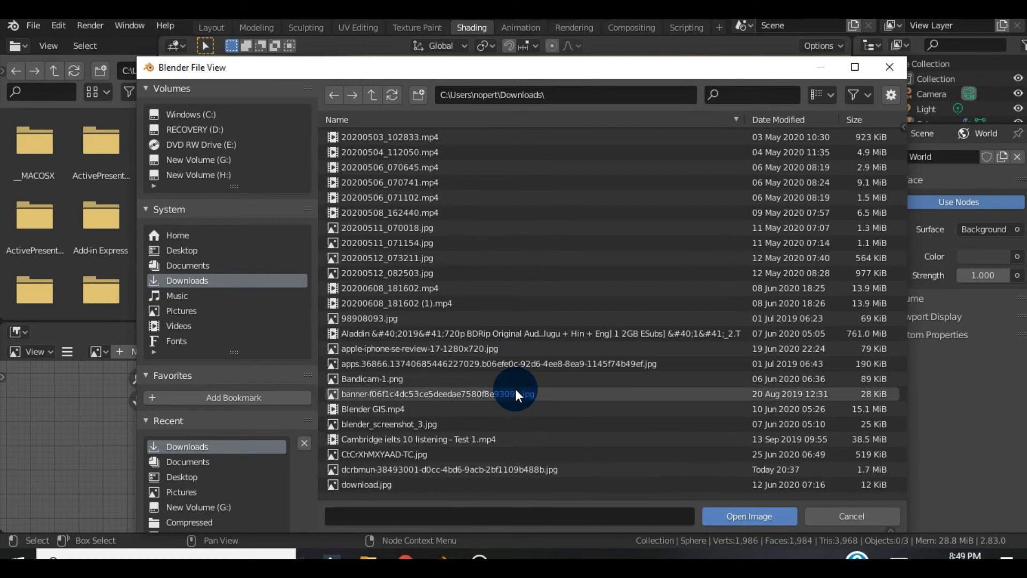
left_click(516, 468)
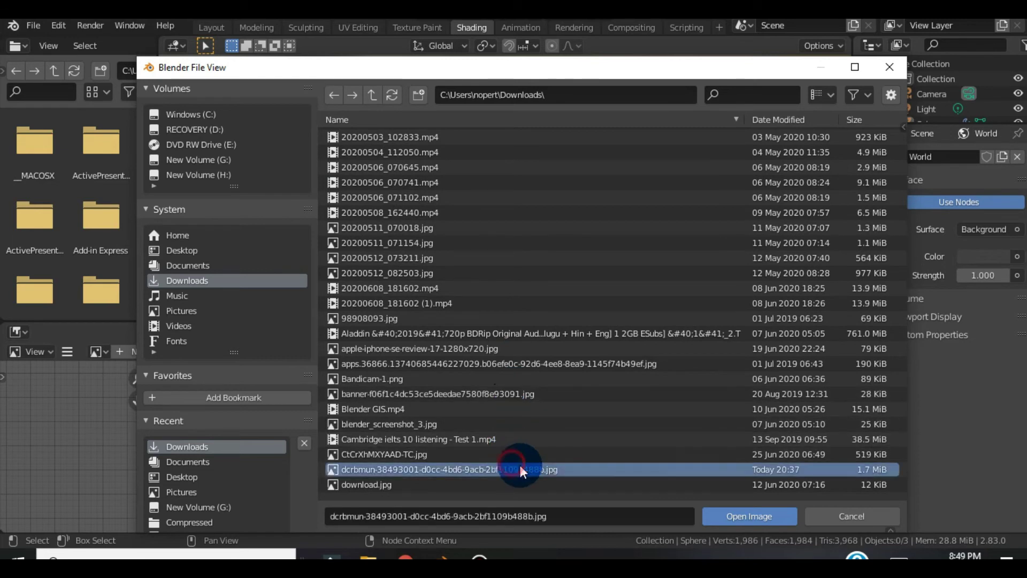
left_click(755, 516)
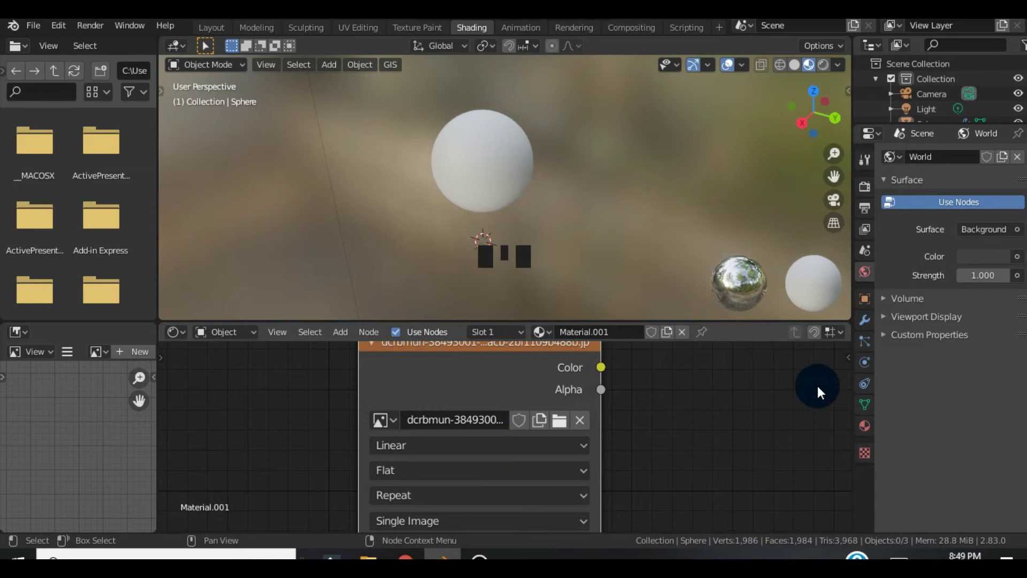
Step: Connect the Image Texture node's Color output to the Base Color input of the Principled BSDF node
scroll(727, 400, "down", 5)
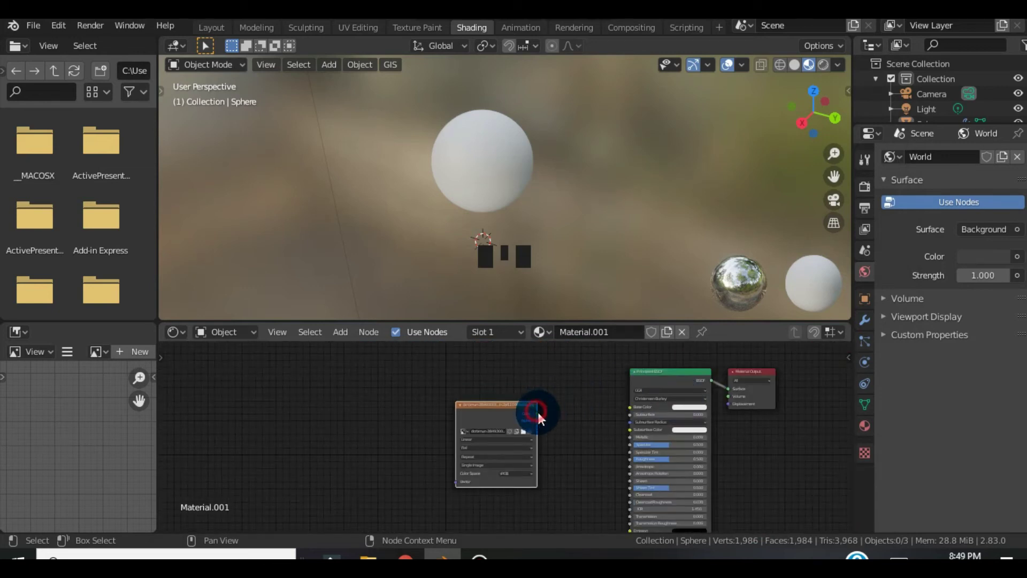
left_click_drag(535, 410, 557, 412)
left_click_drag(627, 403, 628, 407)
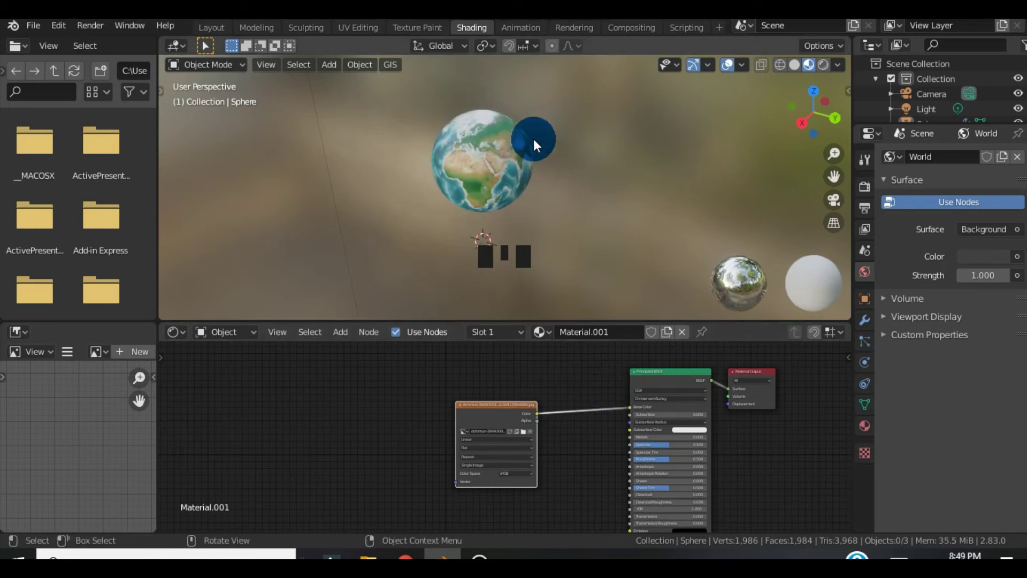
Step: Enlarge the 3D viewport by shrinking the node editor, and inspect the textured sphere from several sides
scroll(537, 191, "up", 5)
left_click_drag(814, 88, 684, 278)
left_click_drag(634, 319, 617, 500)
left_click_drag(827, 118, 690, 134)
middle_click_drag(748, 216, 692, 247)
scroll(719, 217, "up", 4)
scroll(715, 218, "down", 1)
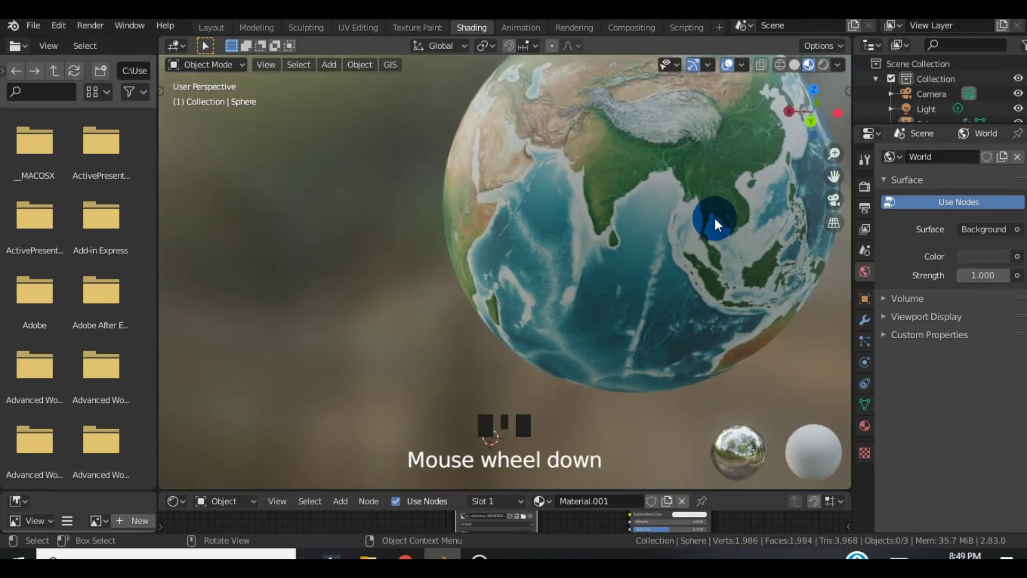
Step: Select the textured sphere and move it down towards the 3D cursor so the whole globe fits in the viewport
left_click(818, 113)
left_click_drag(490, 437, 620, 159)
left_click(620, 159)
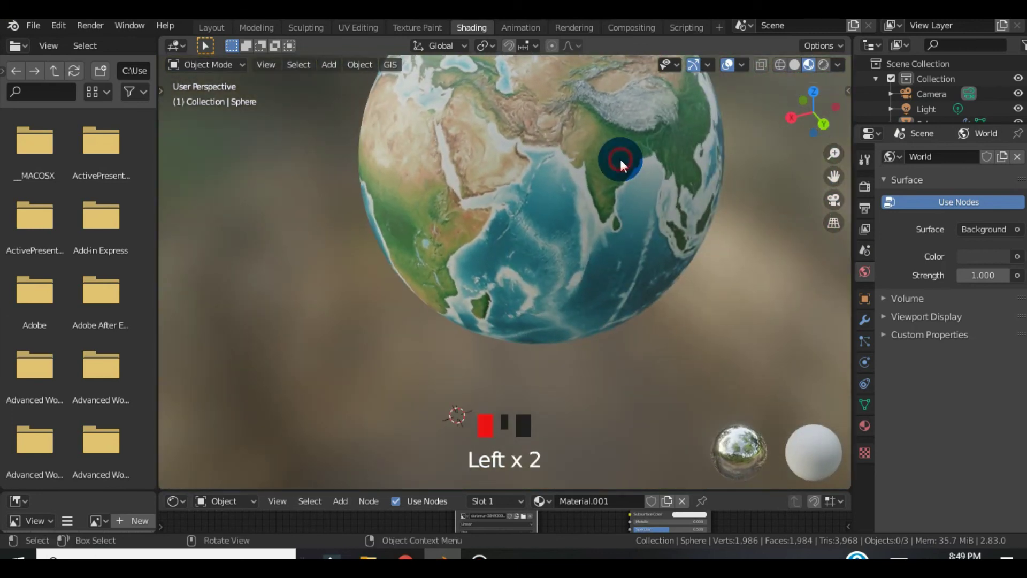
key("g")
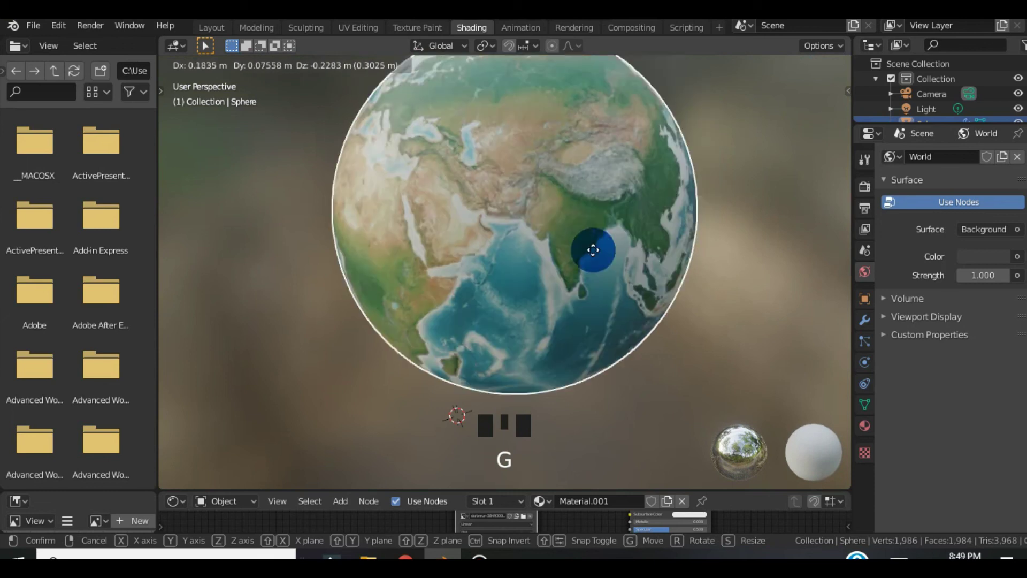
left_click(592, 235)
left_click_drag(808, 114, 856, 98)
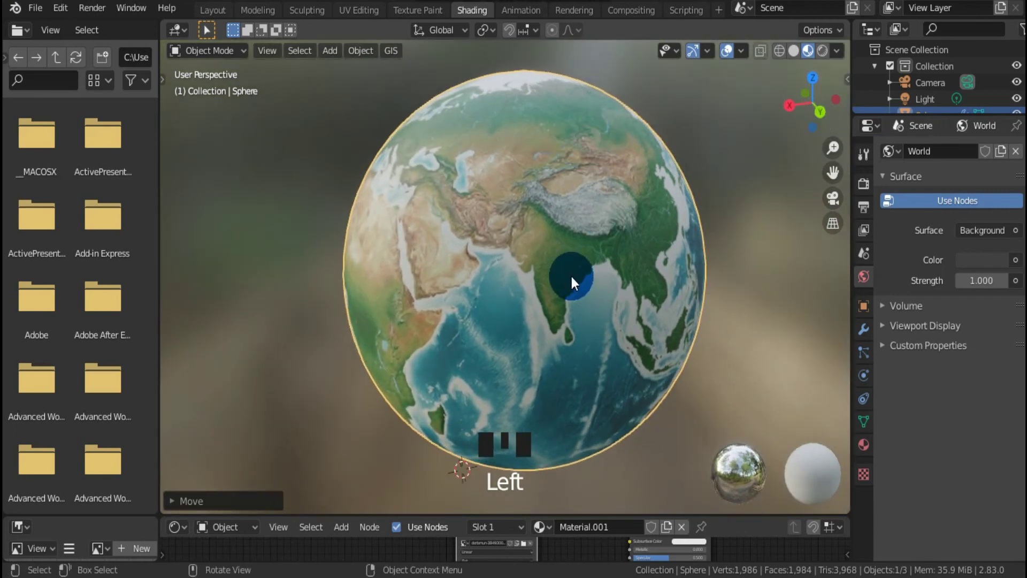